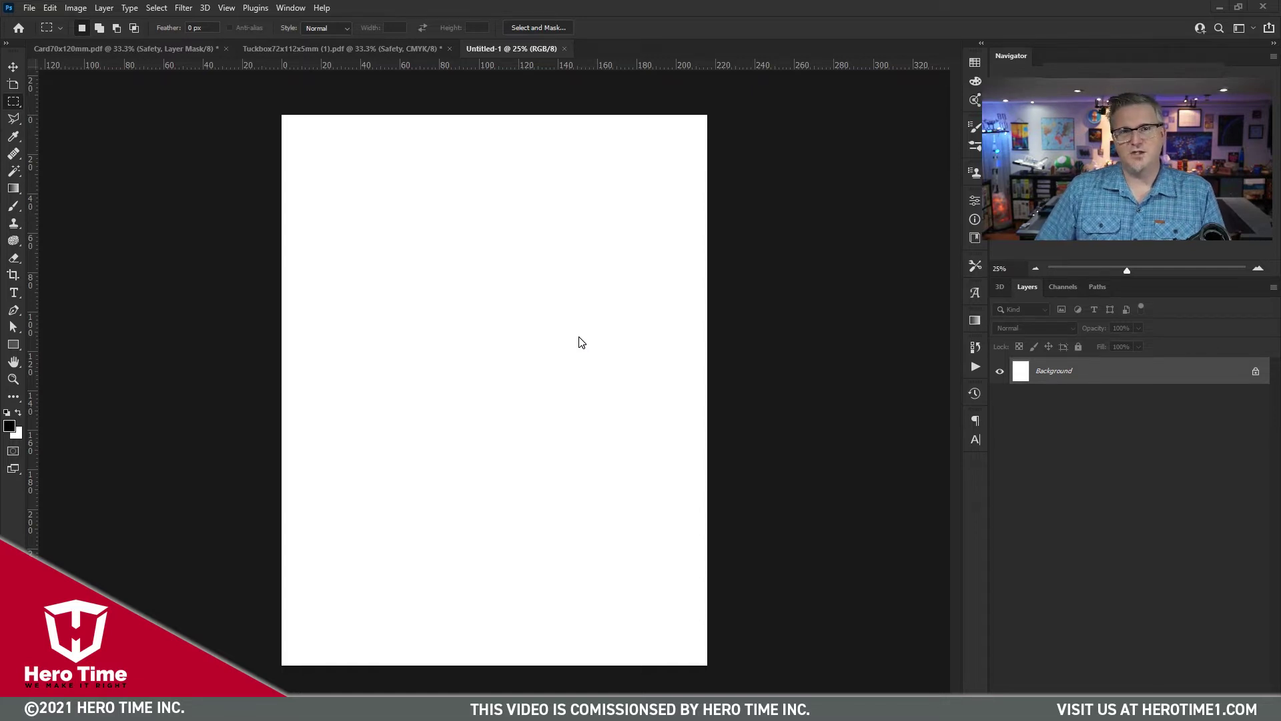
Start a new document sized 70 × 120 millimeters and clear its 72 ppi resolution
click(29, 7)
click(44, 22)
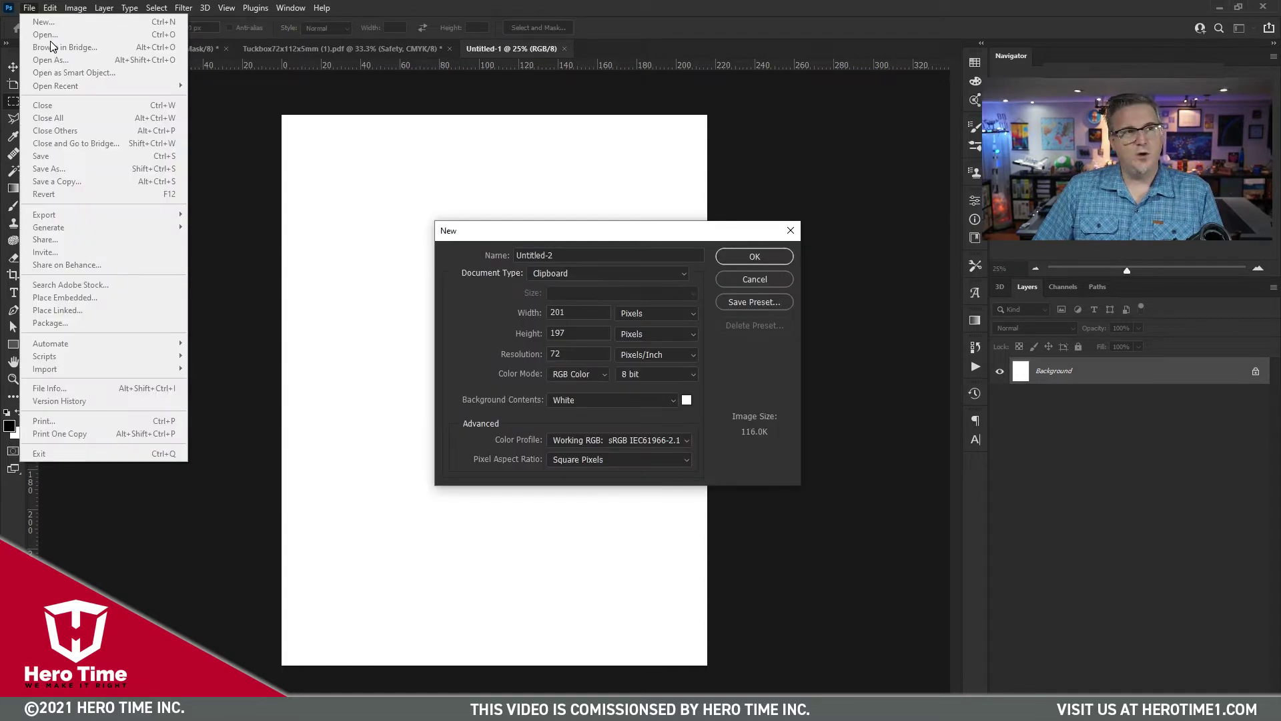
click(30, 11)
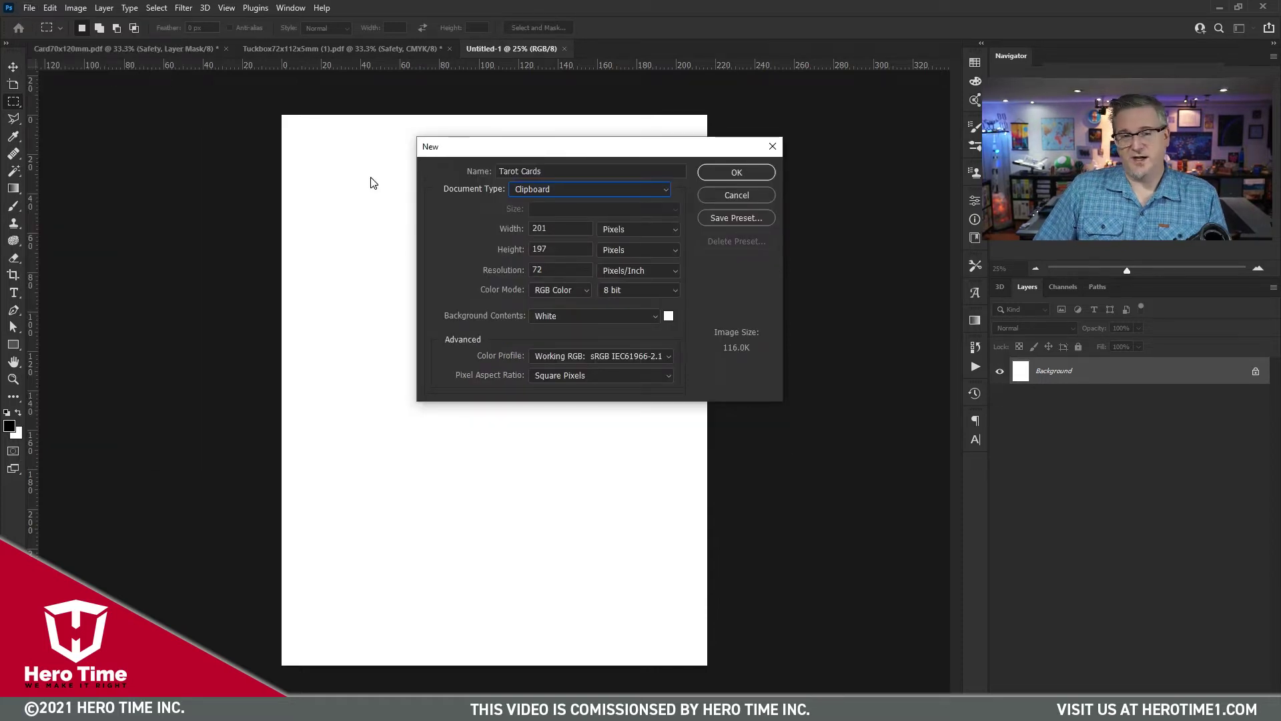
click(652, 233)
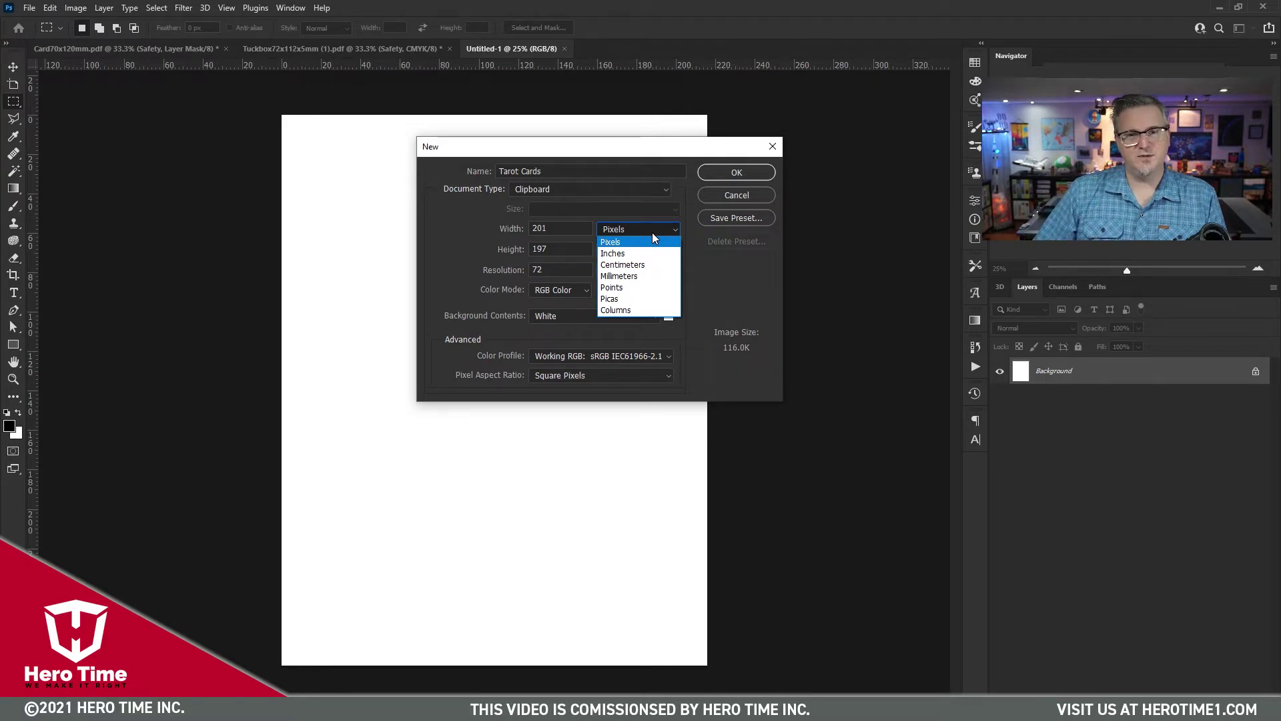
click(634, 278)
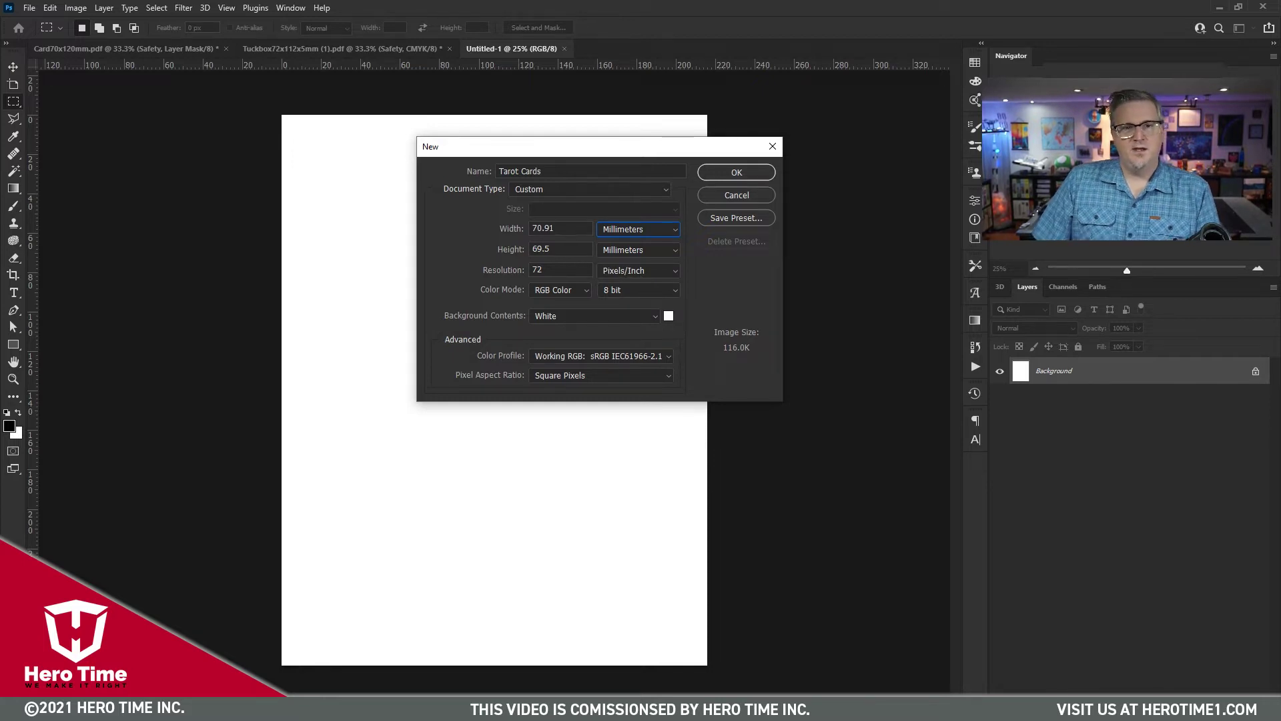
drag(556, 228, 528, 230)
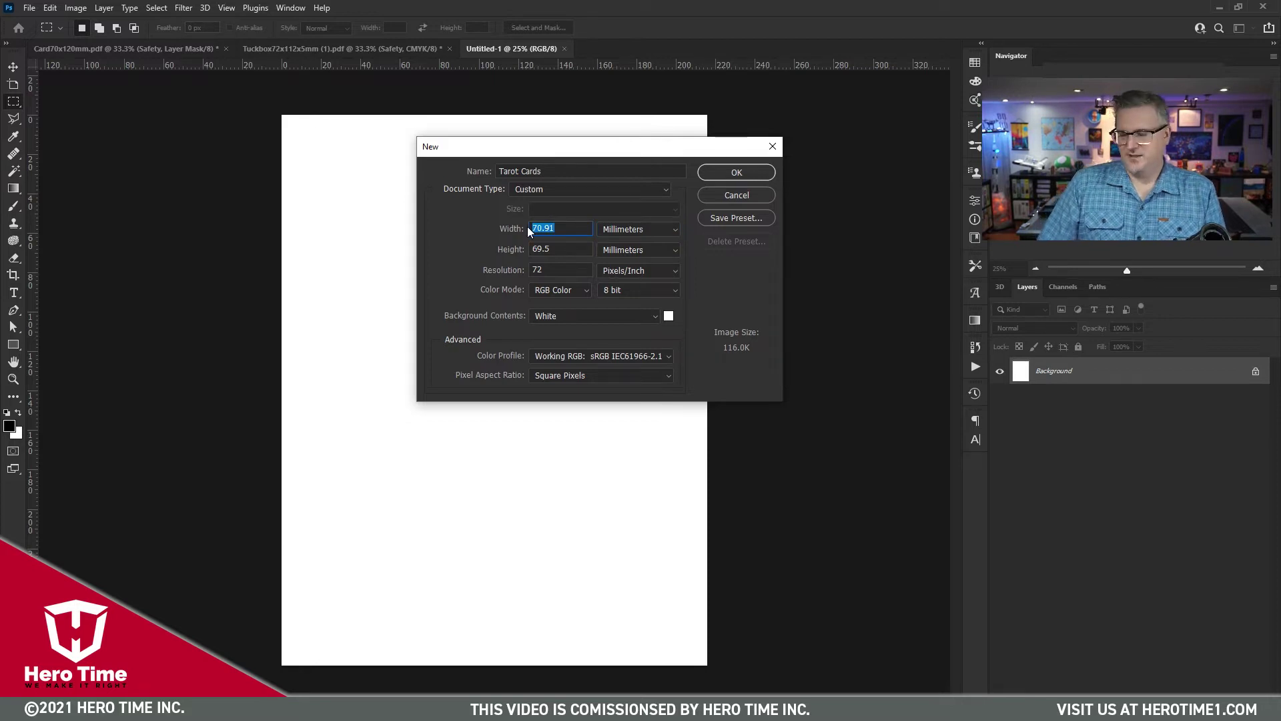
text(70)
key(Tab)
text(1)
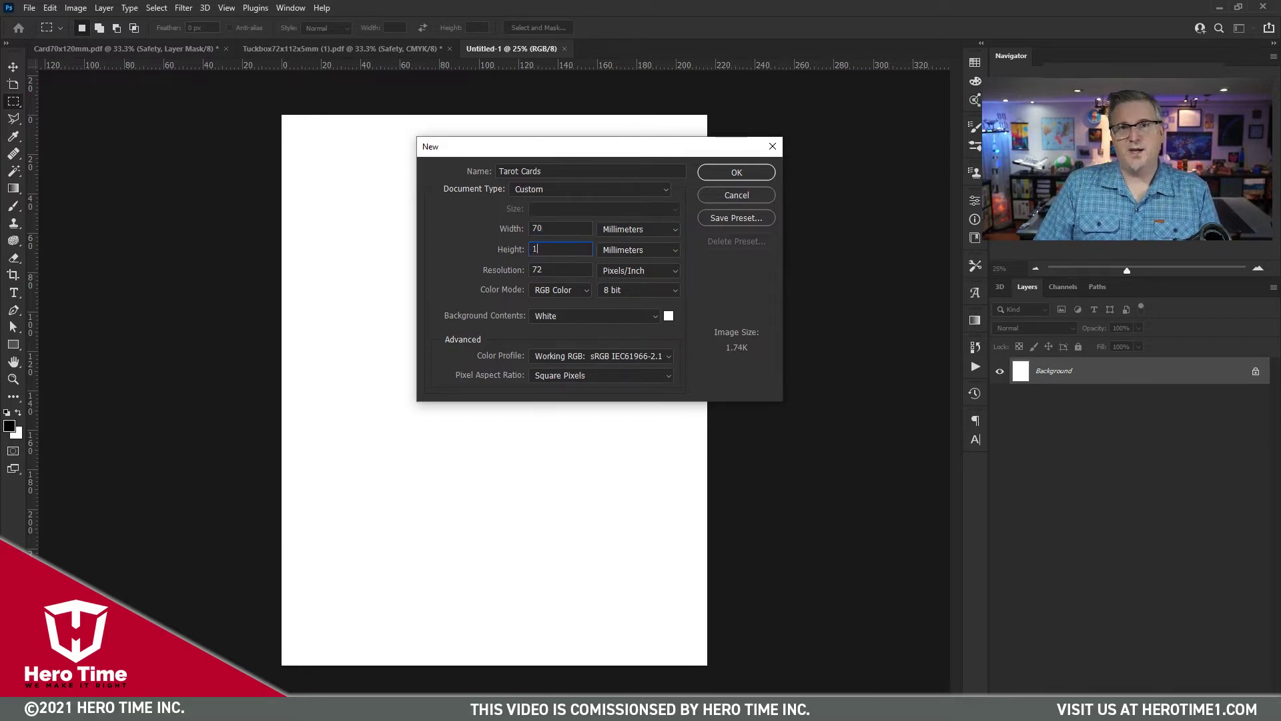
text(20)
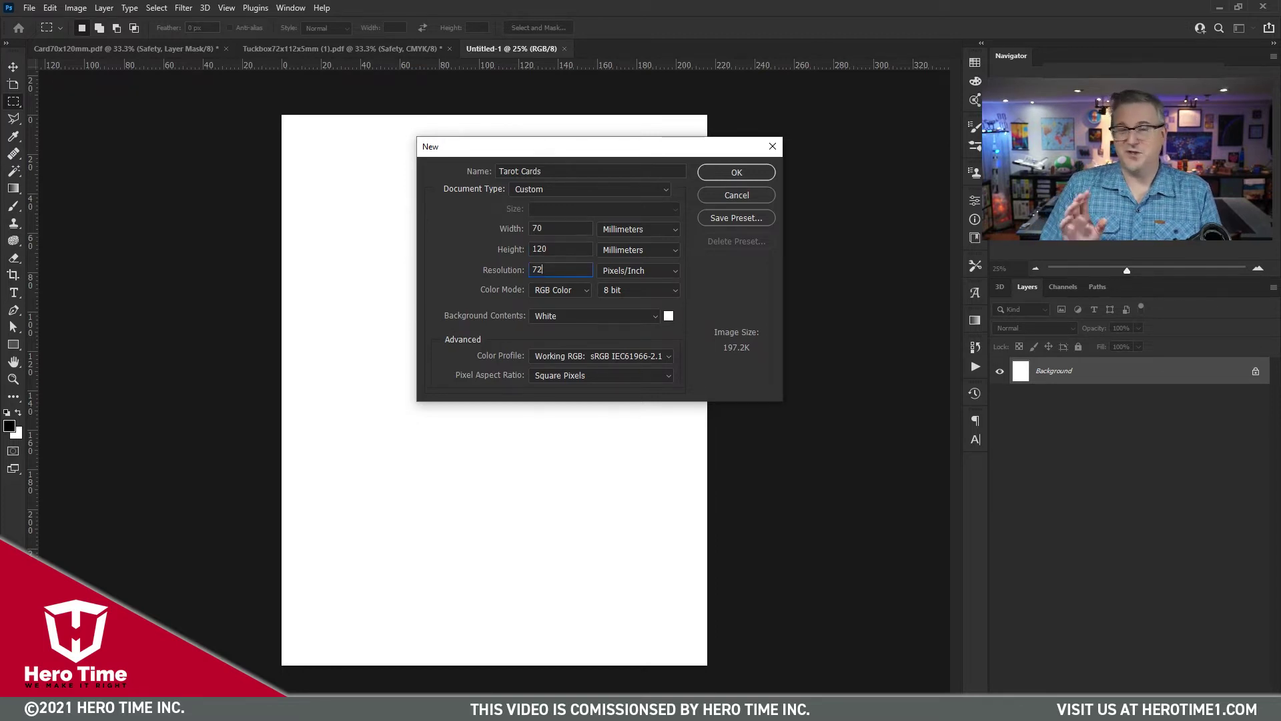
key(BackSpace)
key(BackSpace)
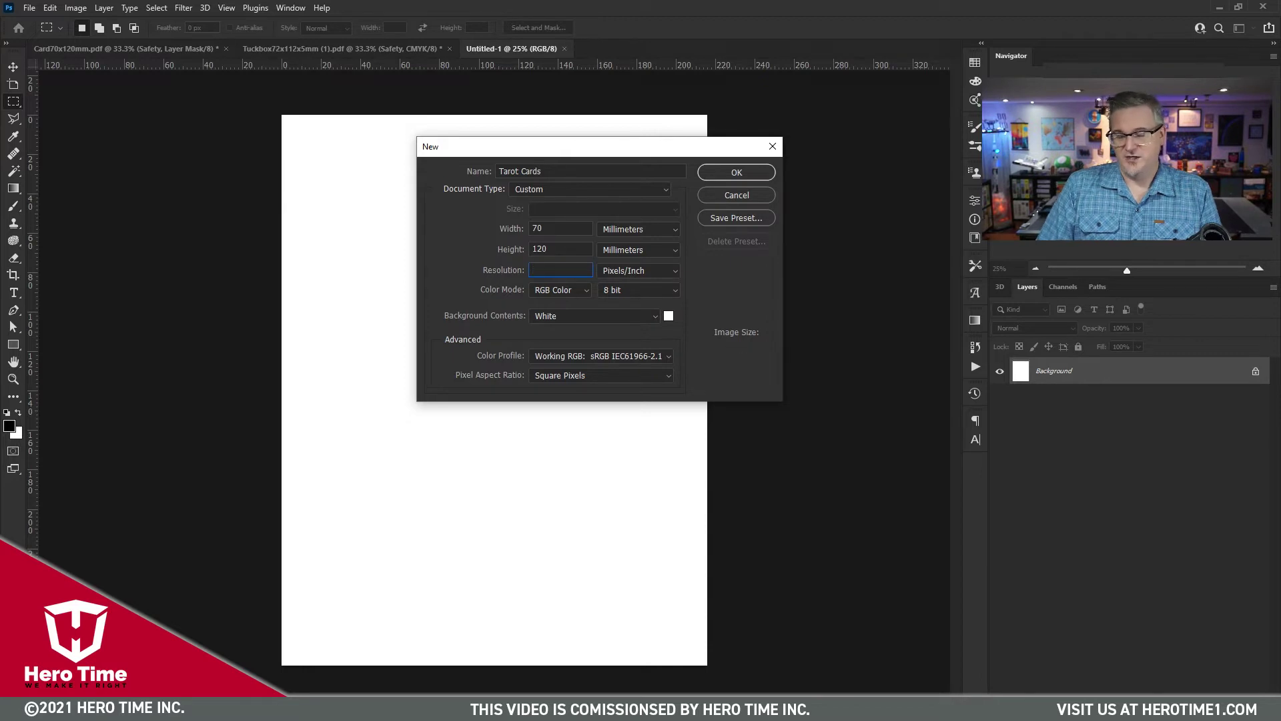
Set resolution to 450 ppi and color mode to CMYK Color, then create the document
text(450)
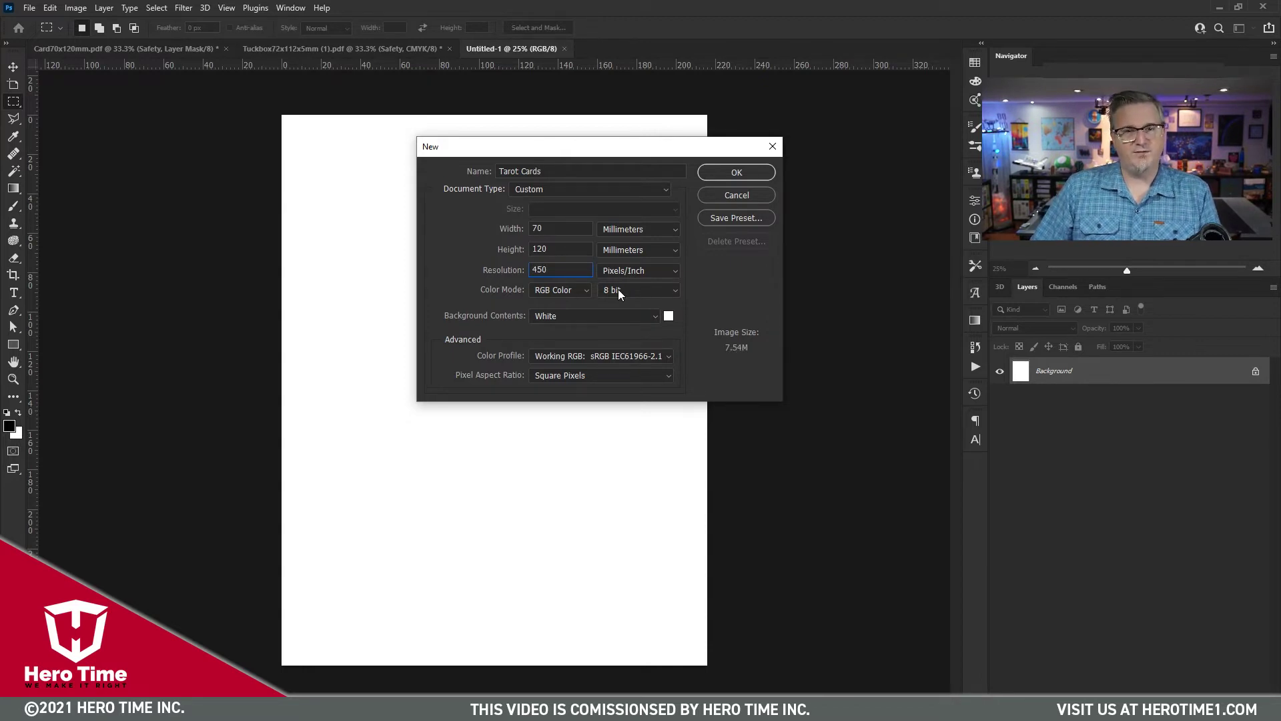
click(579, 289)
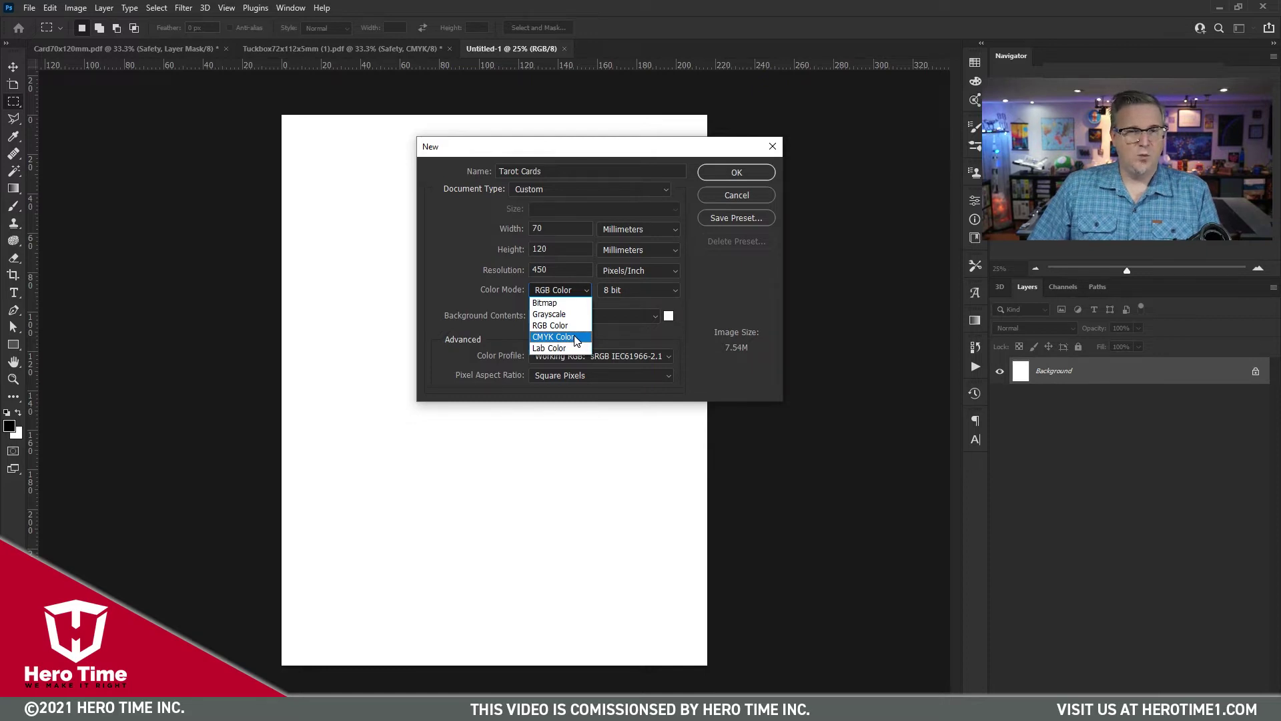
click(577, 337)
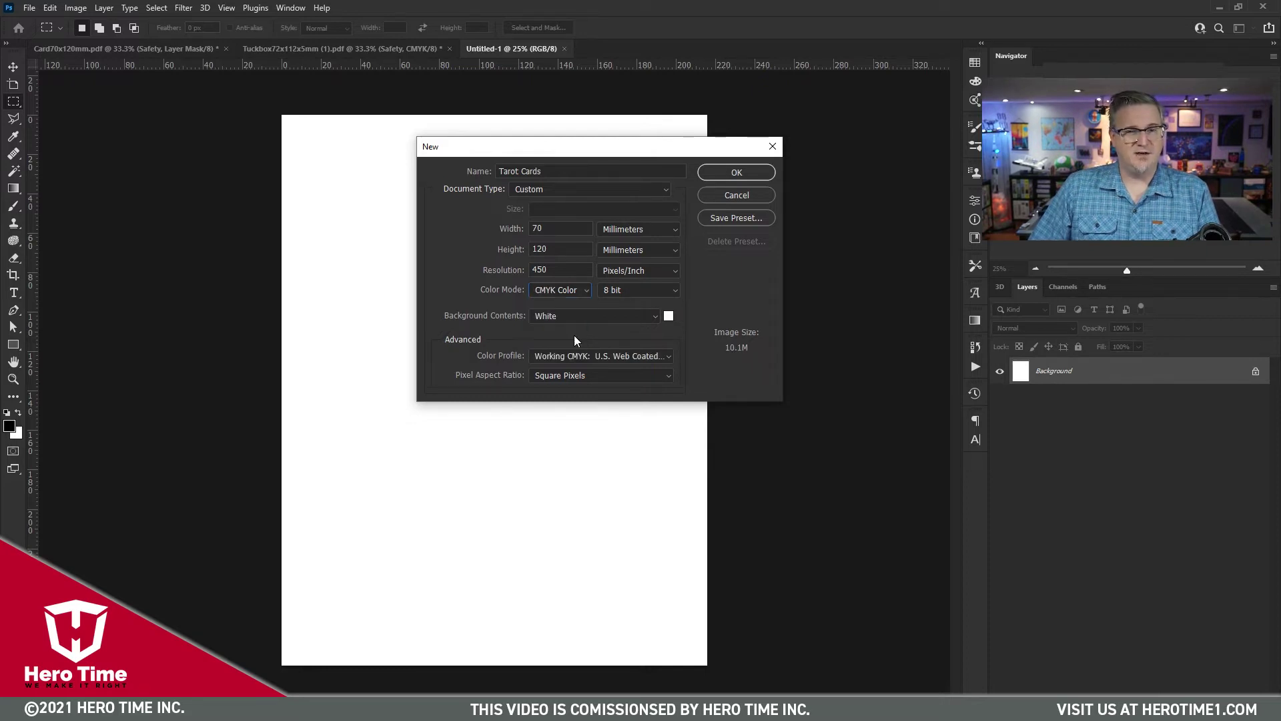
key(Return)
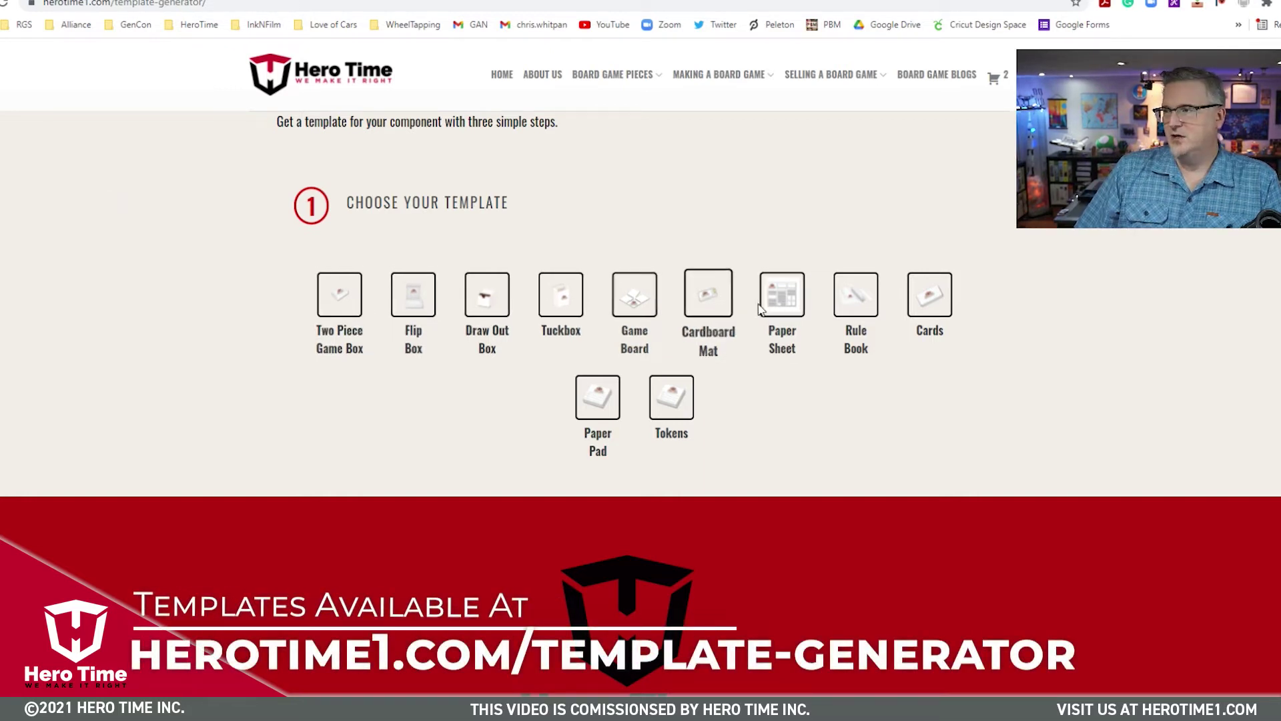
Choose the Cards template at standard size 70 x 120mm (Large Tarot size)
click(929, 293)
scroll(647, 369, down, 4)
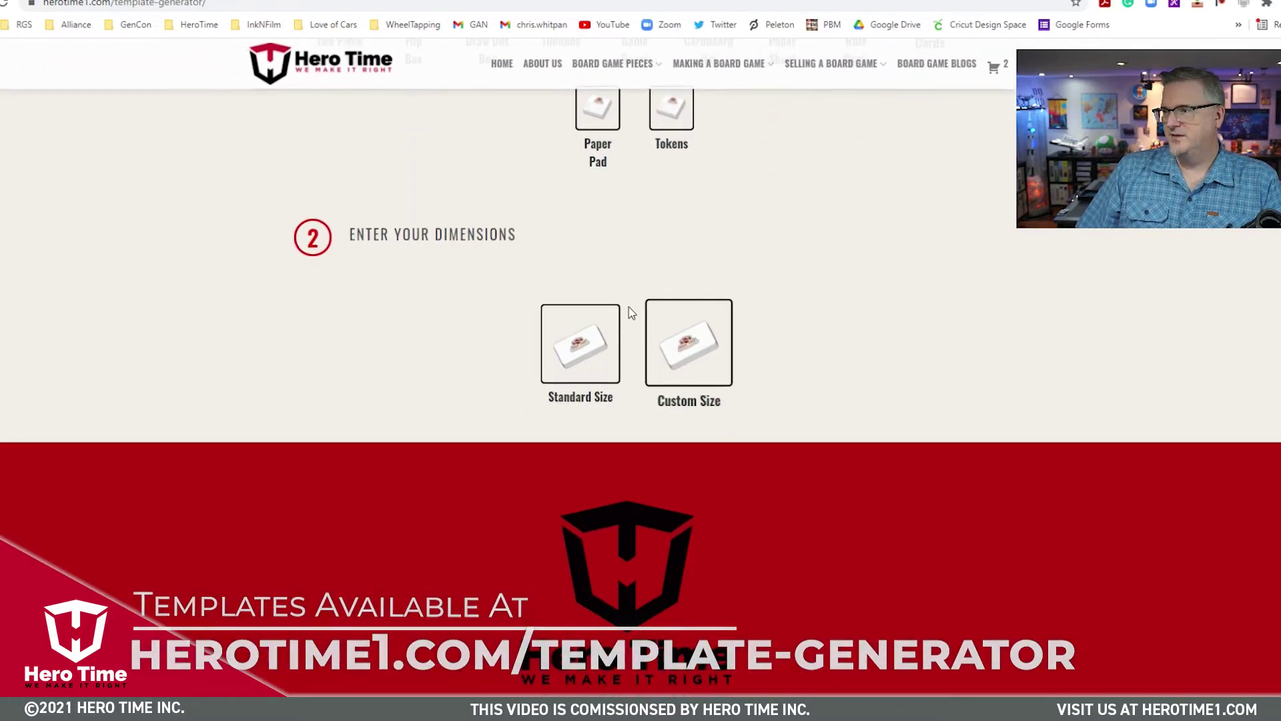
click(571, 352)
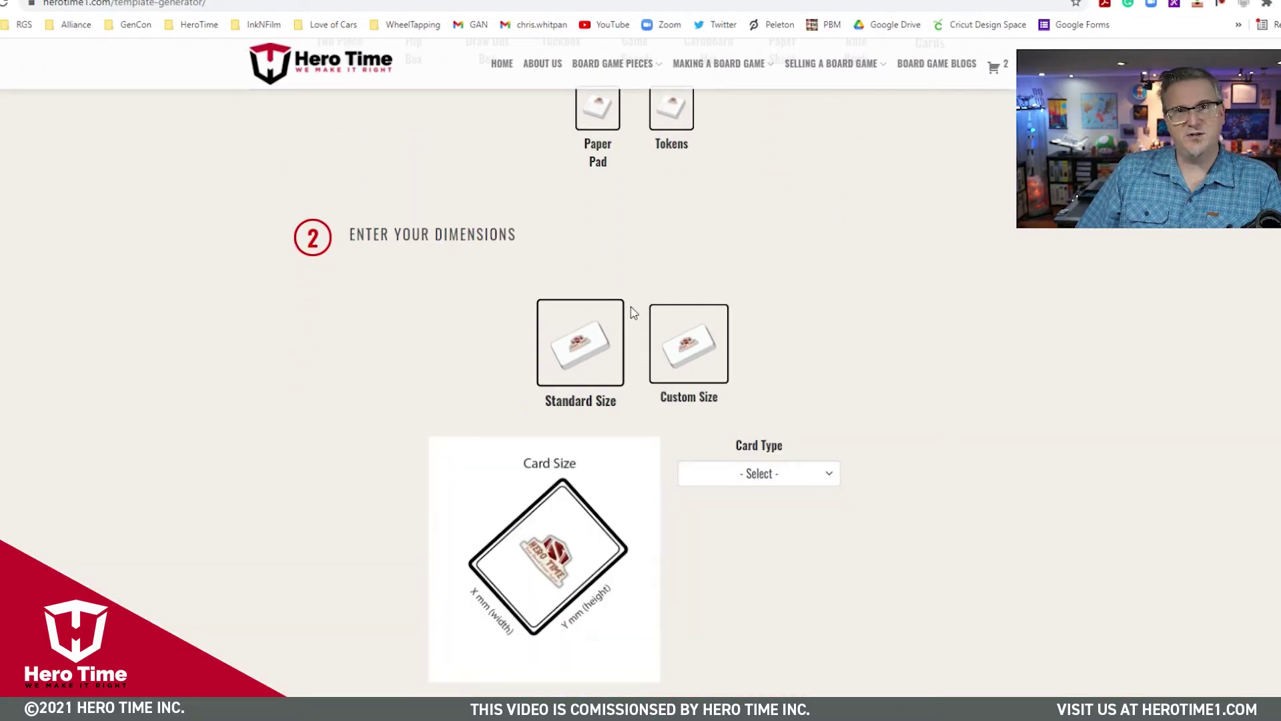
scroll(801, 297, down, 4)
click(772, 191)
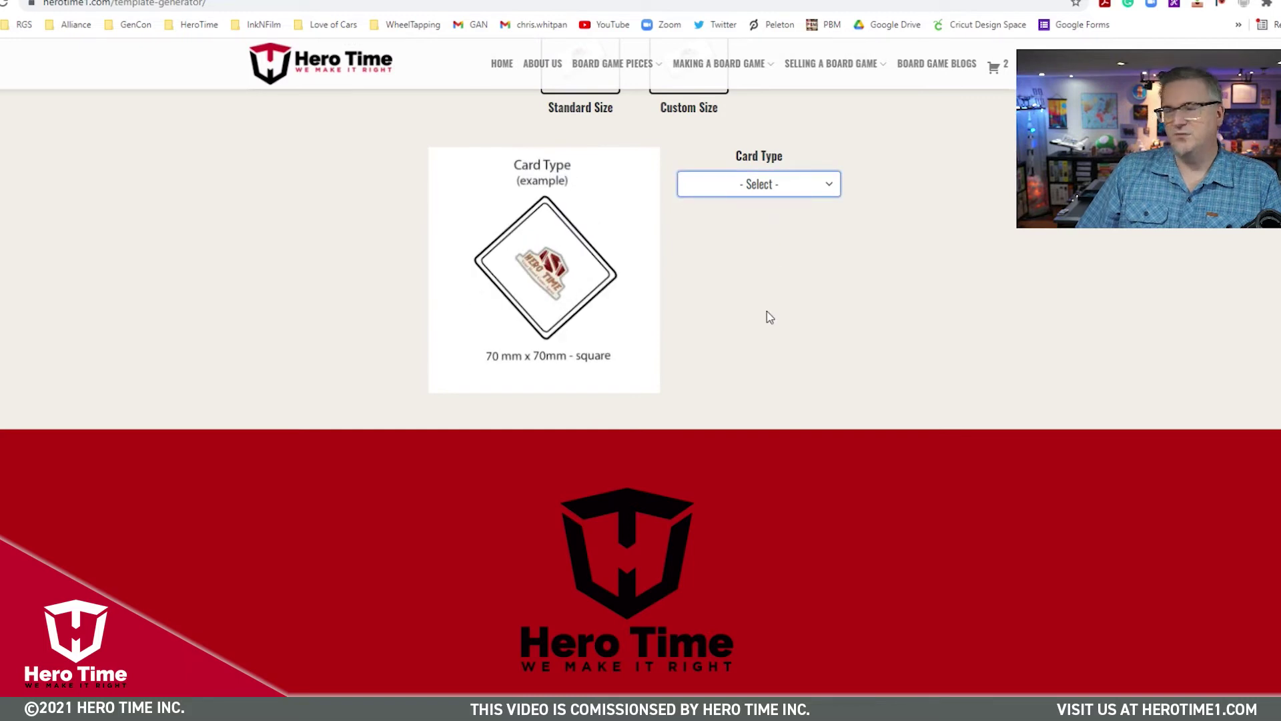
click(766, 311)
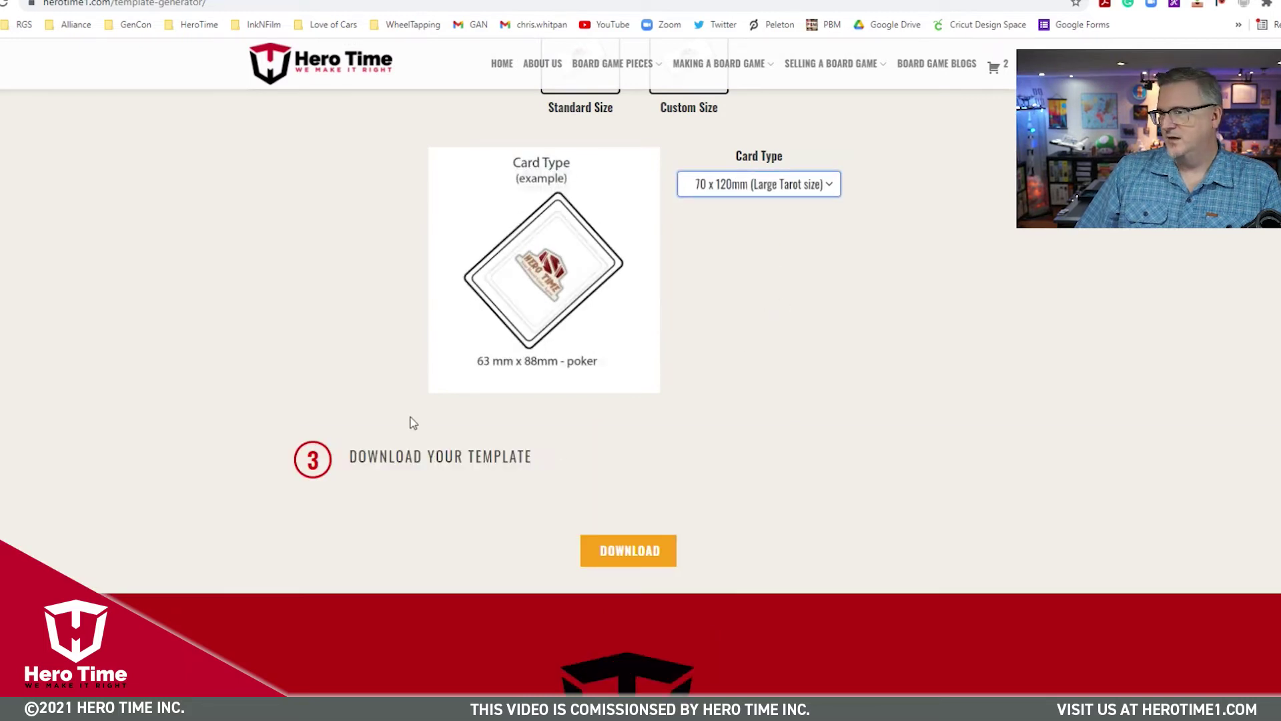
click(601, 565)
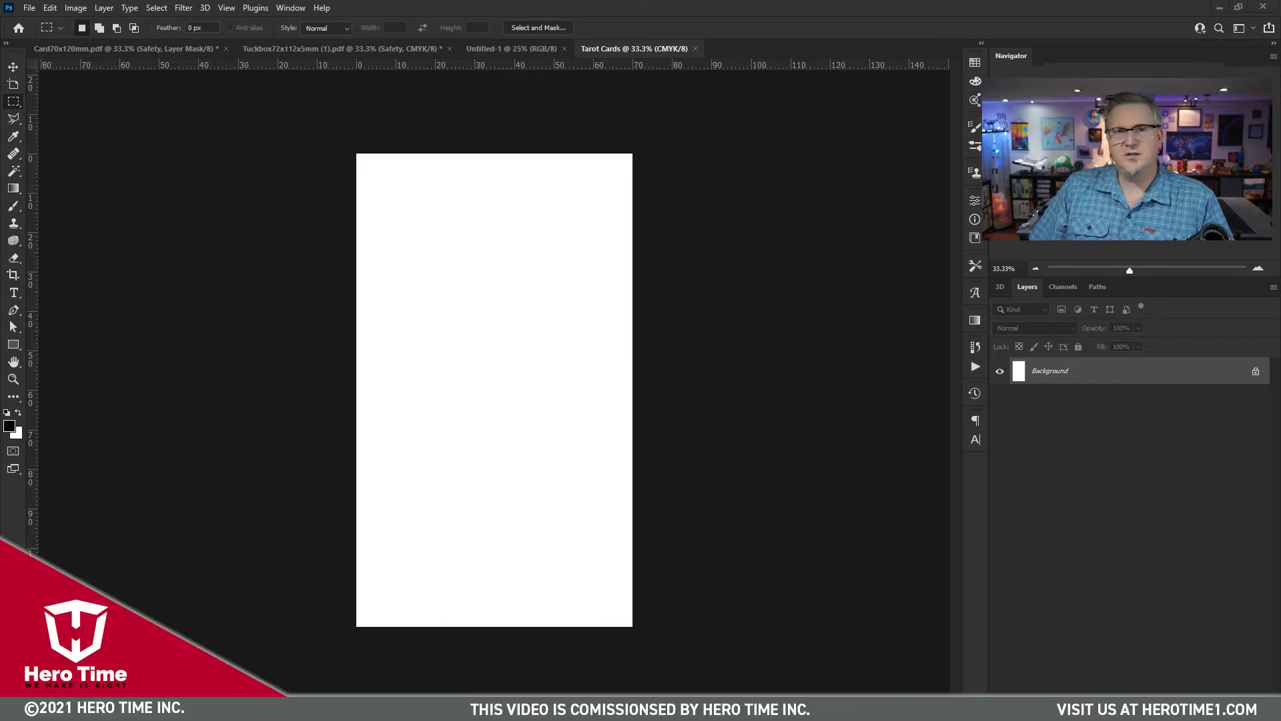
Import Card70x120mm.pdf into Photoshop and confirm the import options
drag(868, 0, 800, 54)
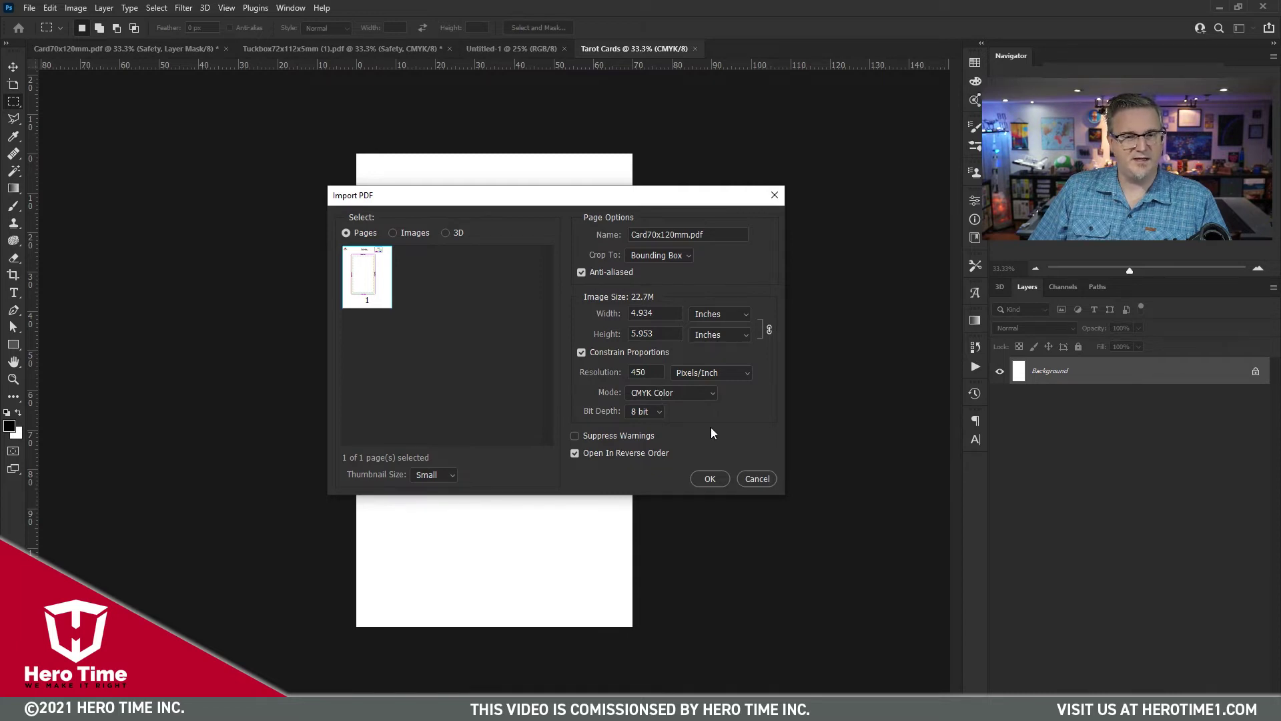
click(702, 480)
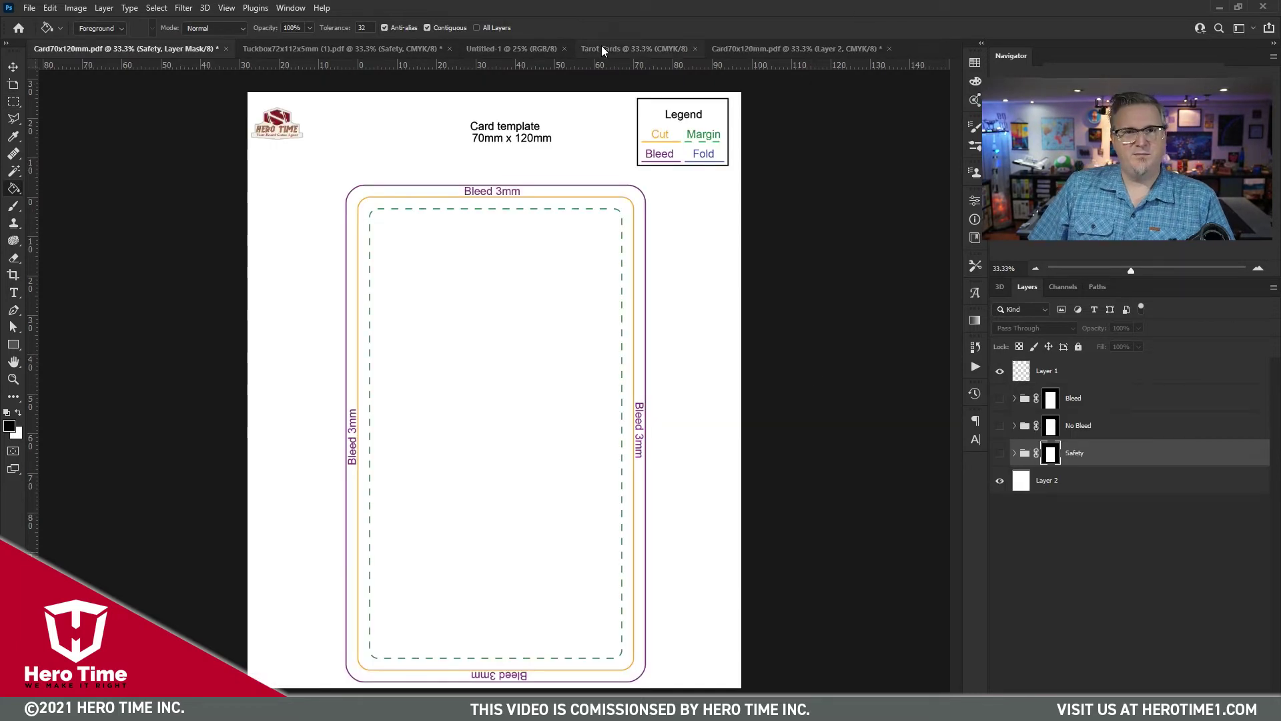
Go to the Tarot Cards document and nudge the blue fill rectangle slightly down
click(602, 45)
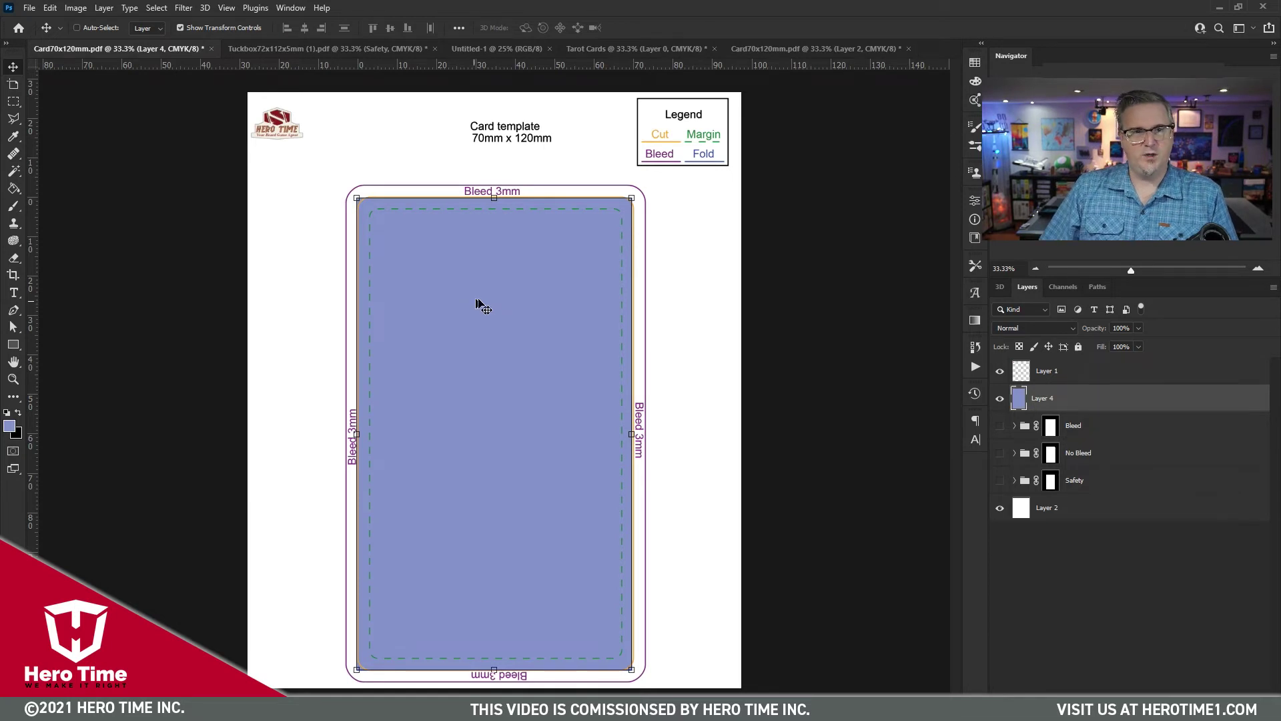
mouse_move(549, 323)
mouse_down()
mouse_move(581, 341)
mouse_move(550, 339)
mouse_up()
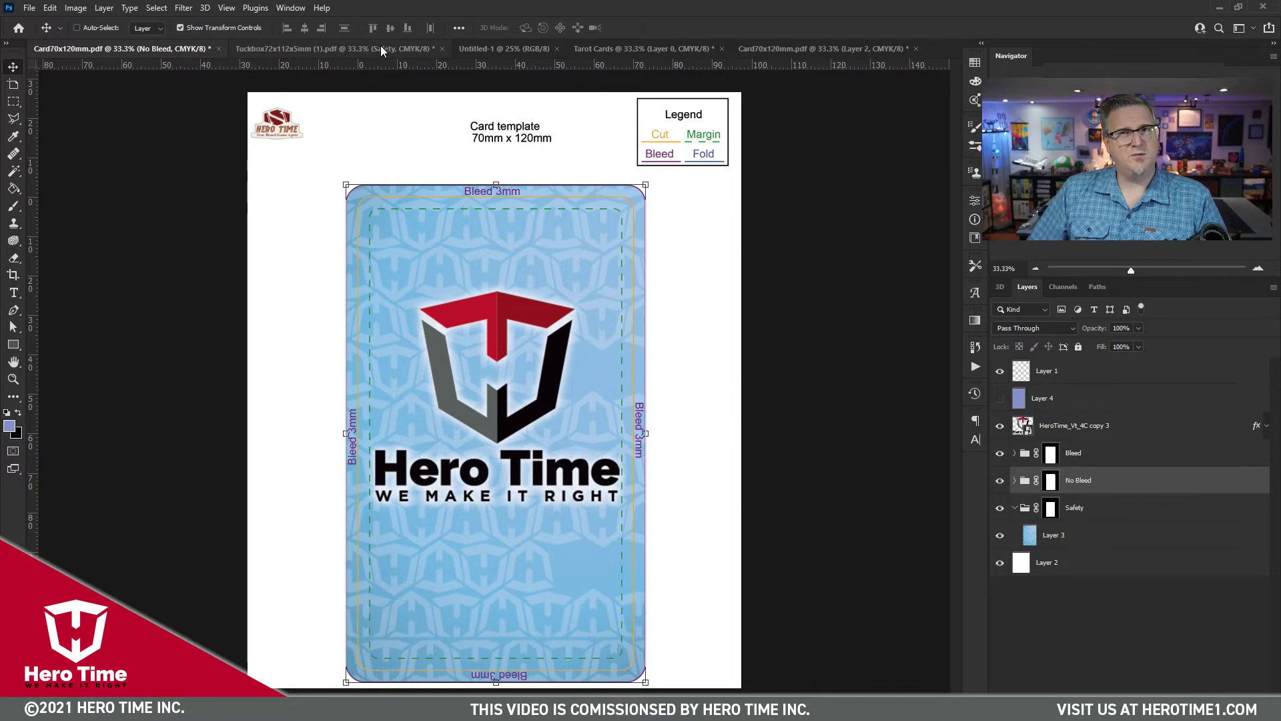
Show the Tuckbox72x112x5mm.pdf template and start a new document with Ctrl+N
click(378, 49)
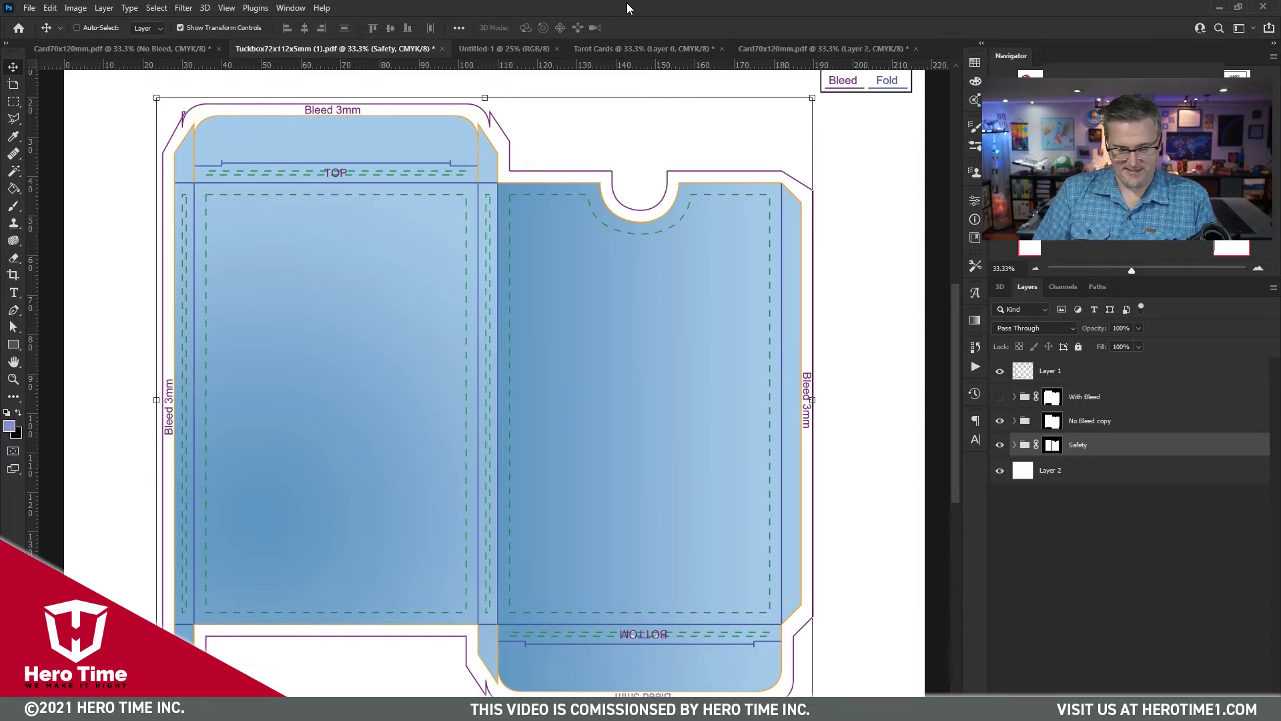
key(ctrl+n)
Switch the size units to millimeters and name the document 'Tarot Card Template'
click(618, 229)
click(611, 265)
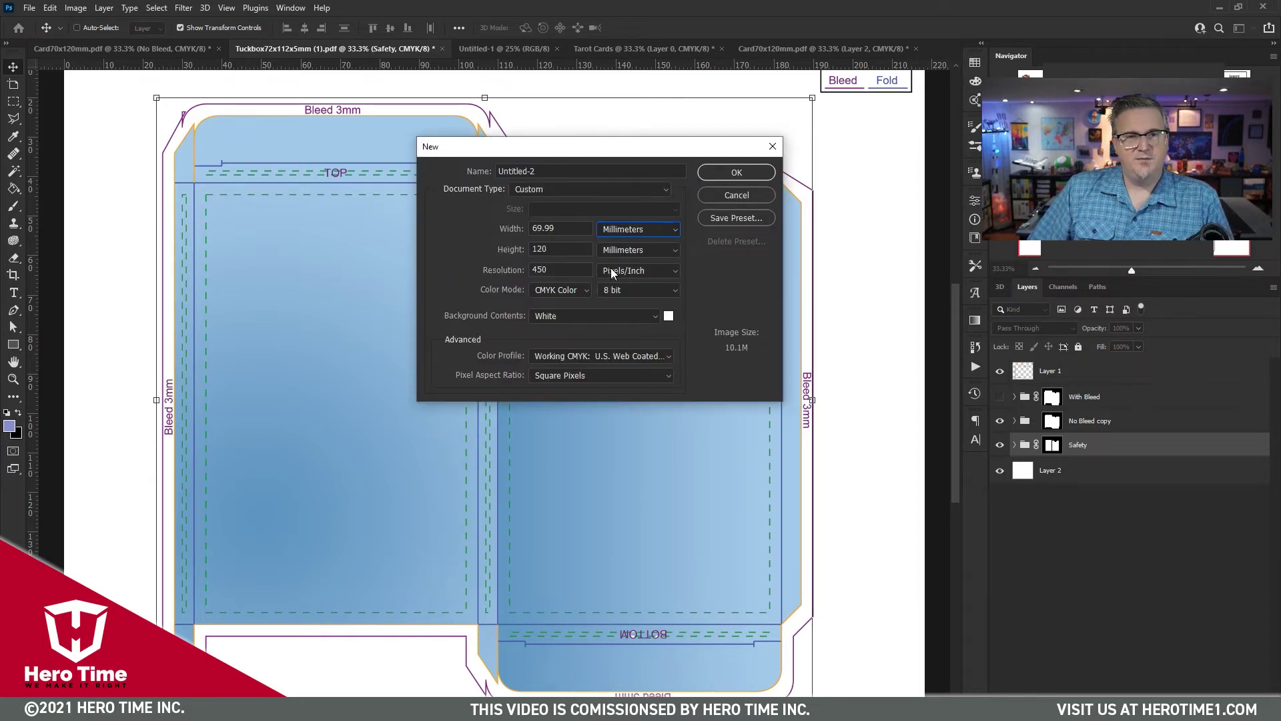
double_click(541, 171)
text(Tarot)
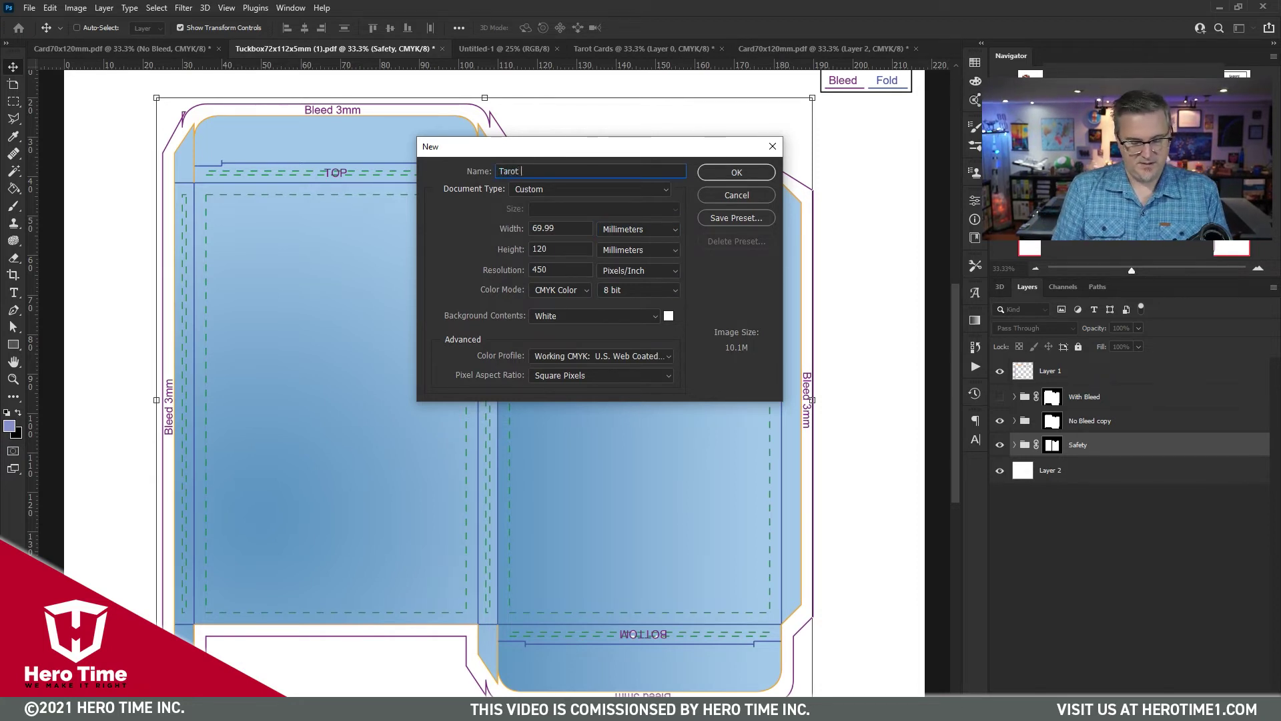
text( Card Templat)
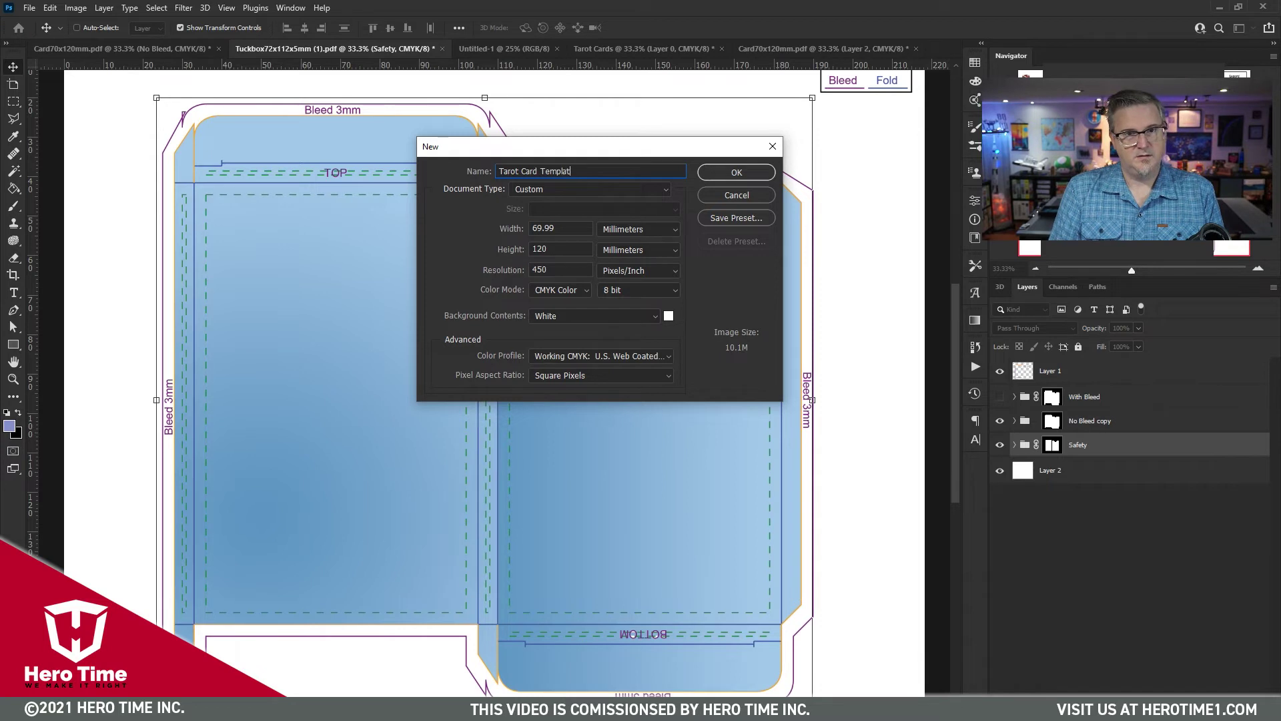
text(e)
key(ctrl+shift+Left)
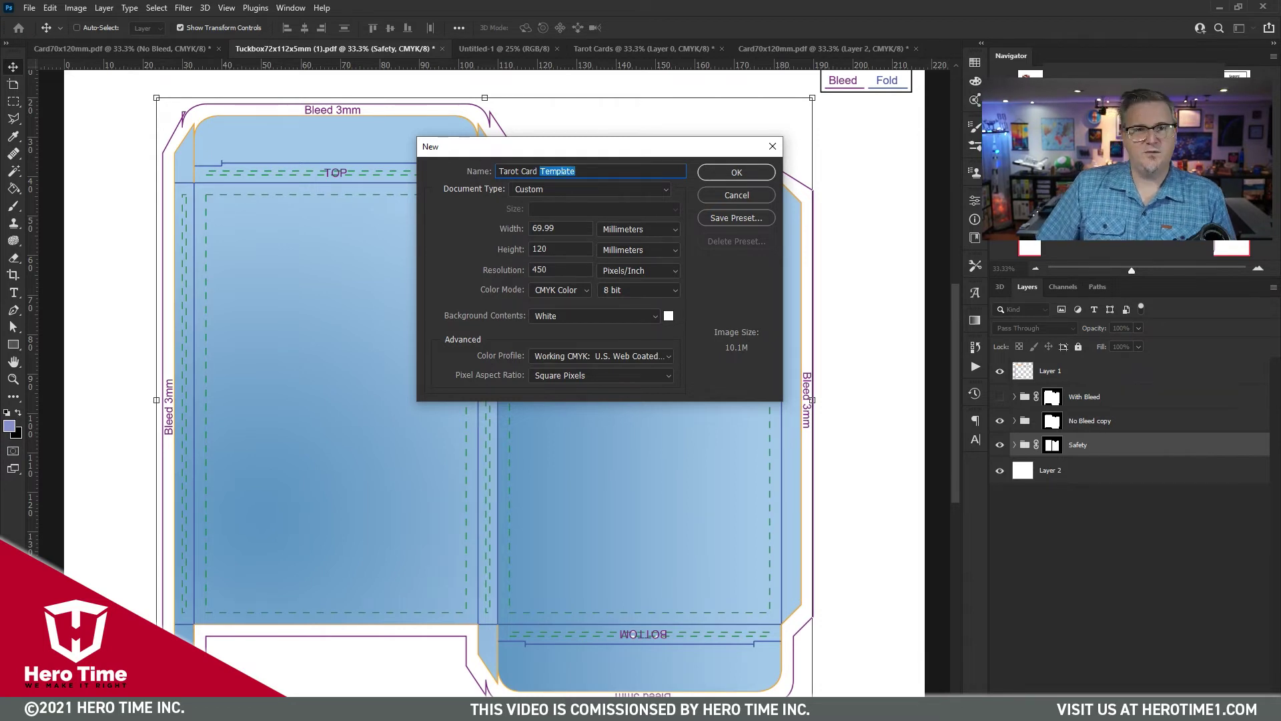
Enter width 76 and height 126 mm, then create the document
key(Tab)
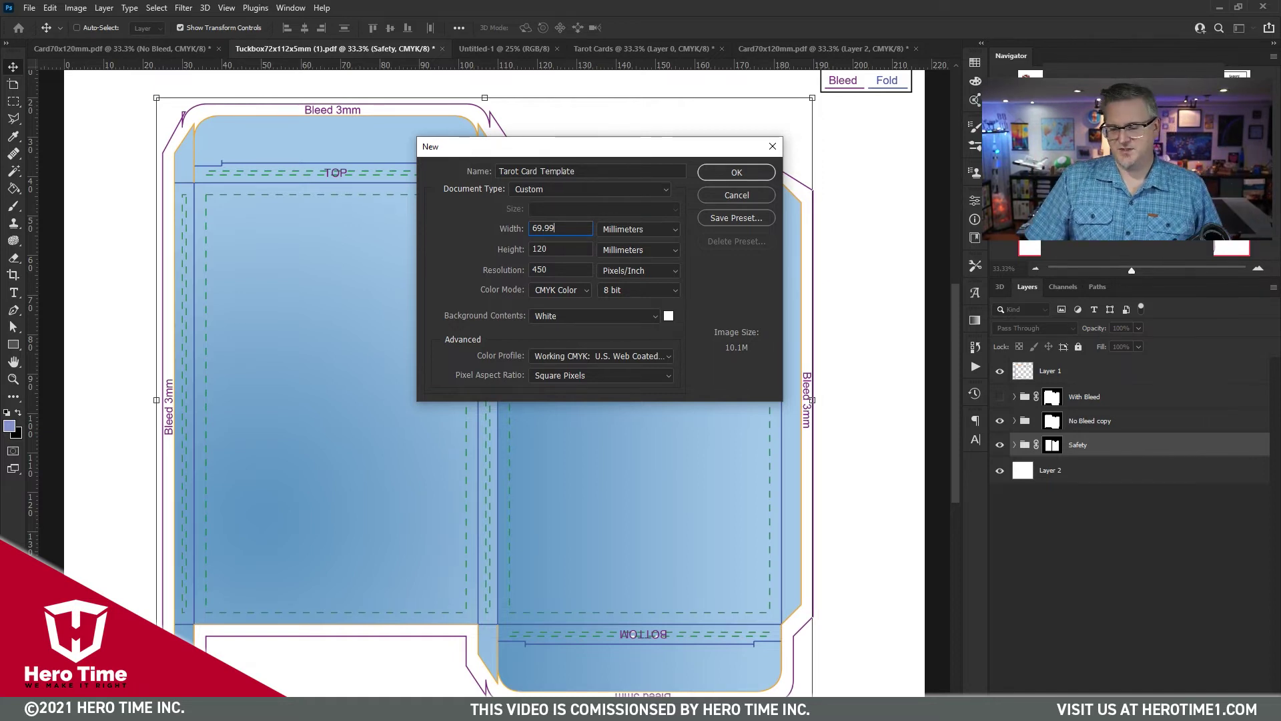
text(76)
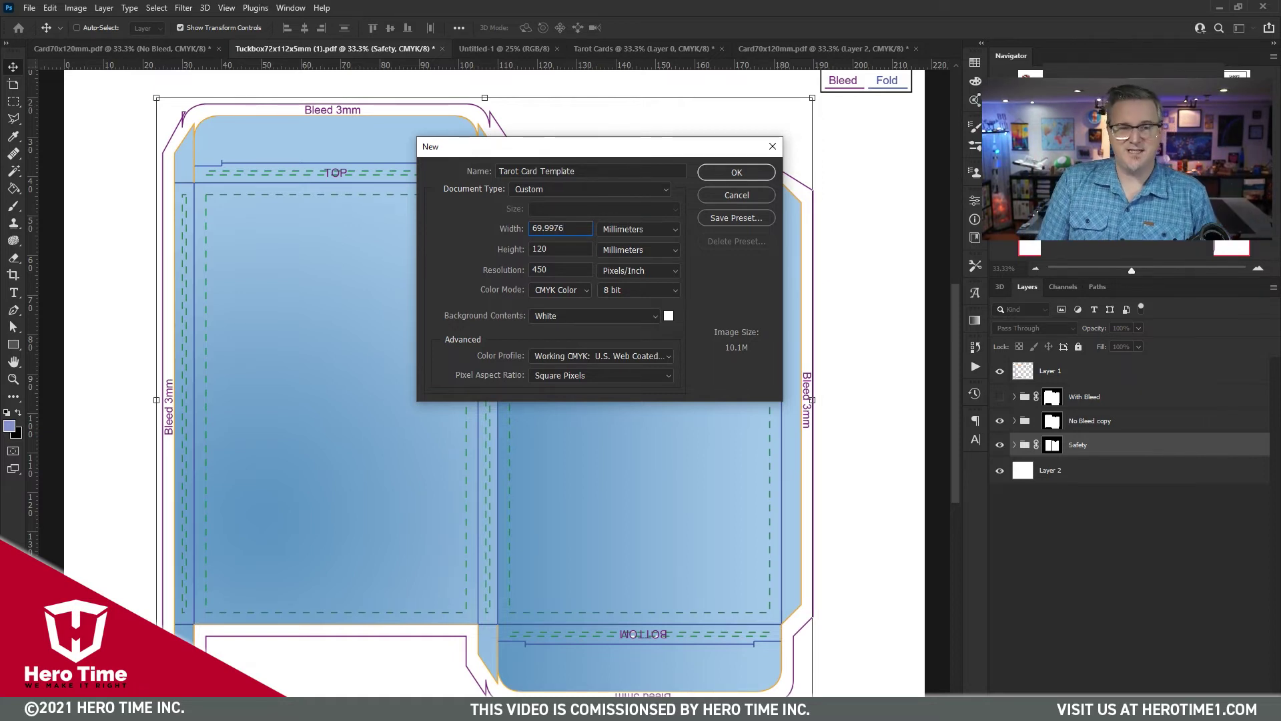
double_click(574, 229)
text(76)
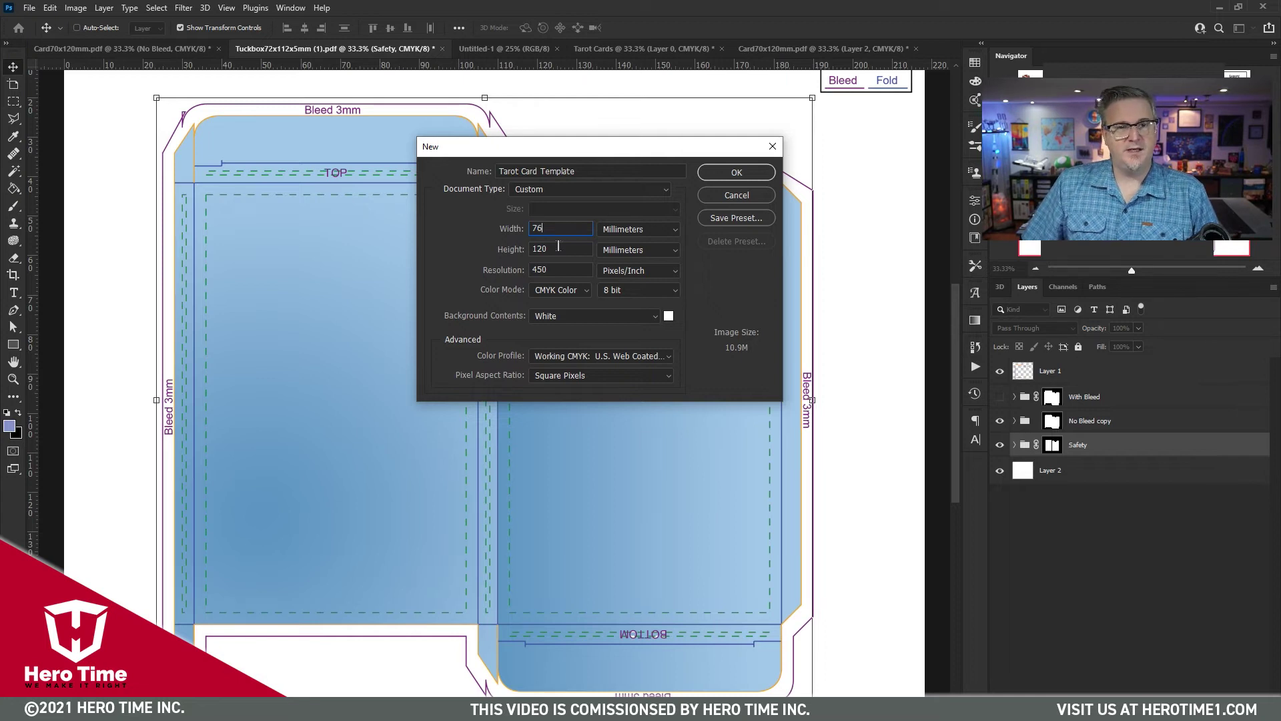
drag(557, 248, 507, 255)
text(126)
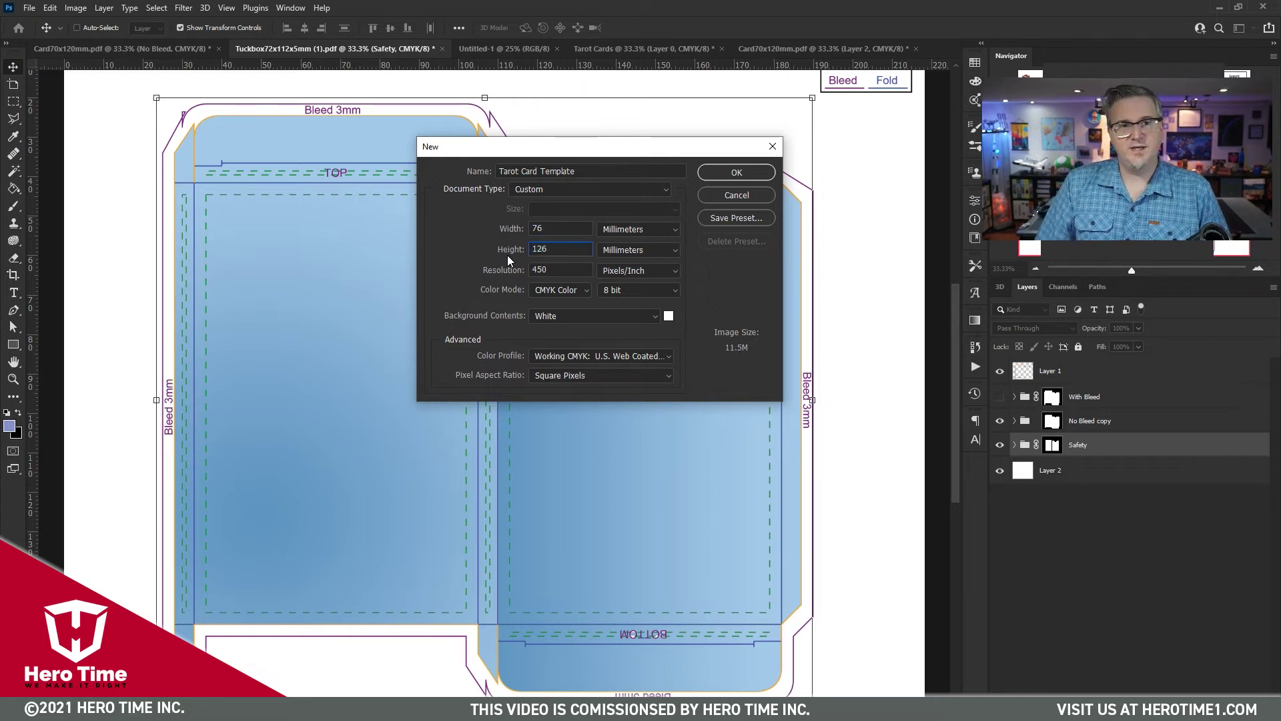
click(735, 173)
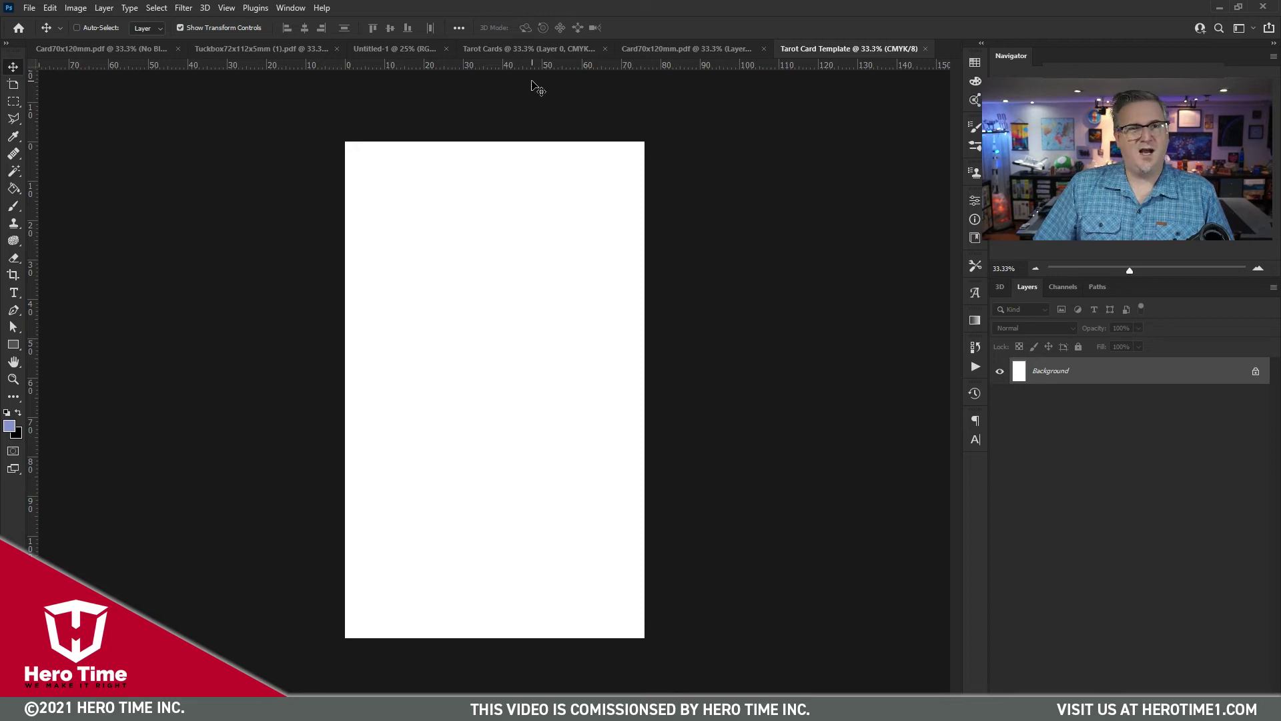
Place four guides about 3 mm inside the top, left, right and bottom canvas edges
drag(533, 72, 527, 153)
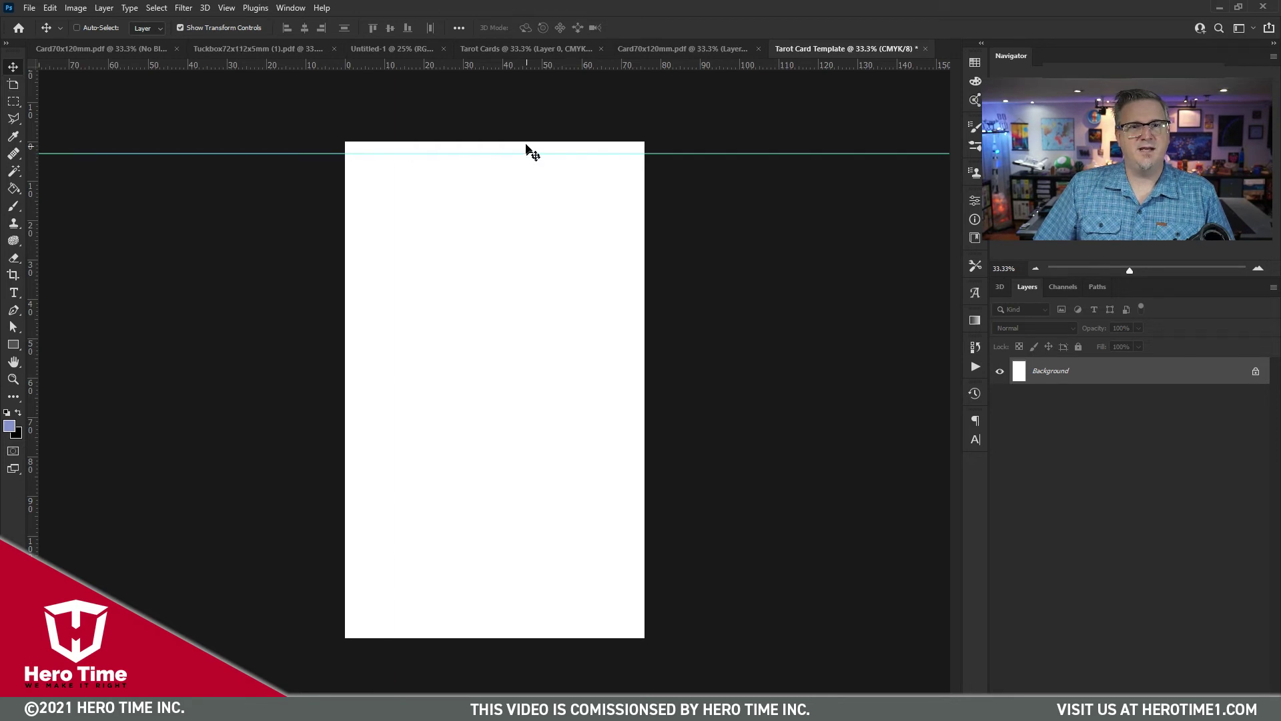
drag(33, 87, 358, 149)
drag(33, 97, 633, 155)
drag(606, 64, 596, 626)
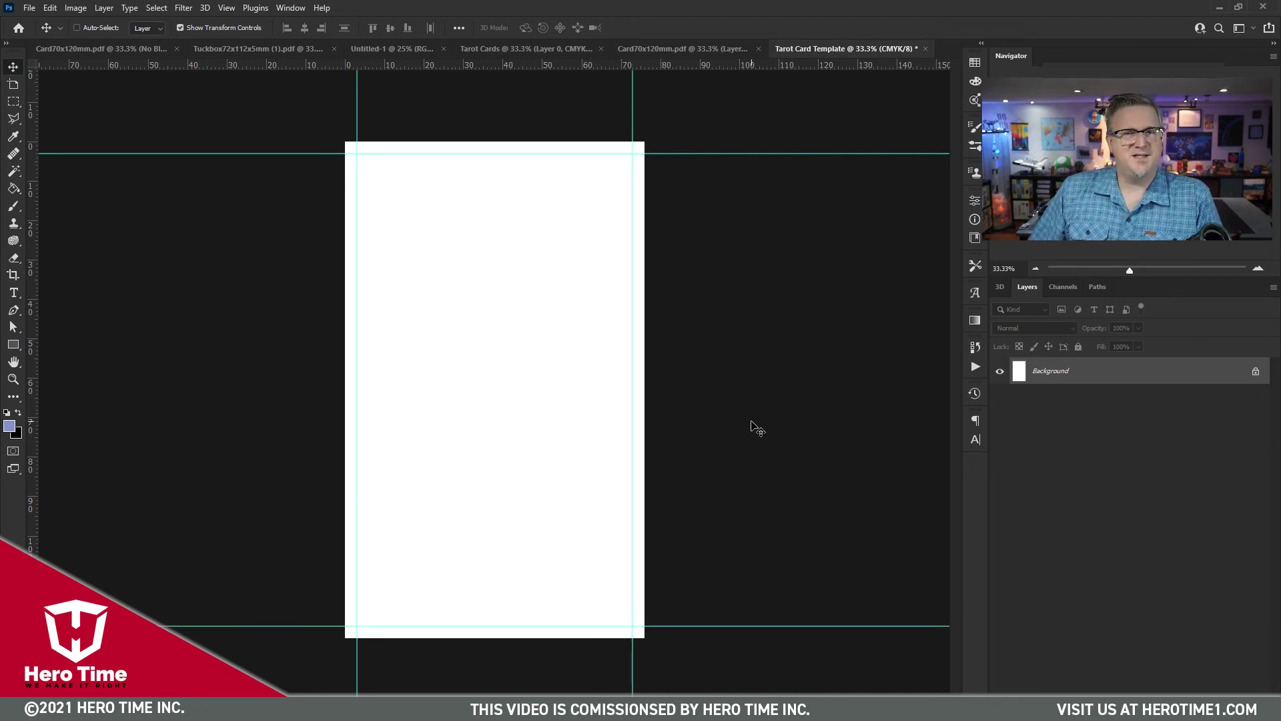